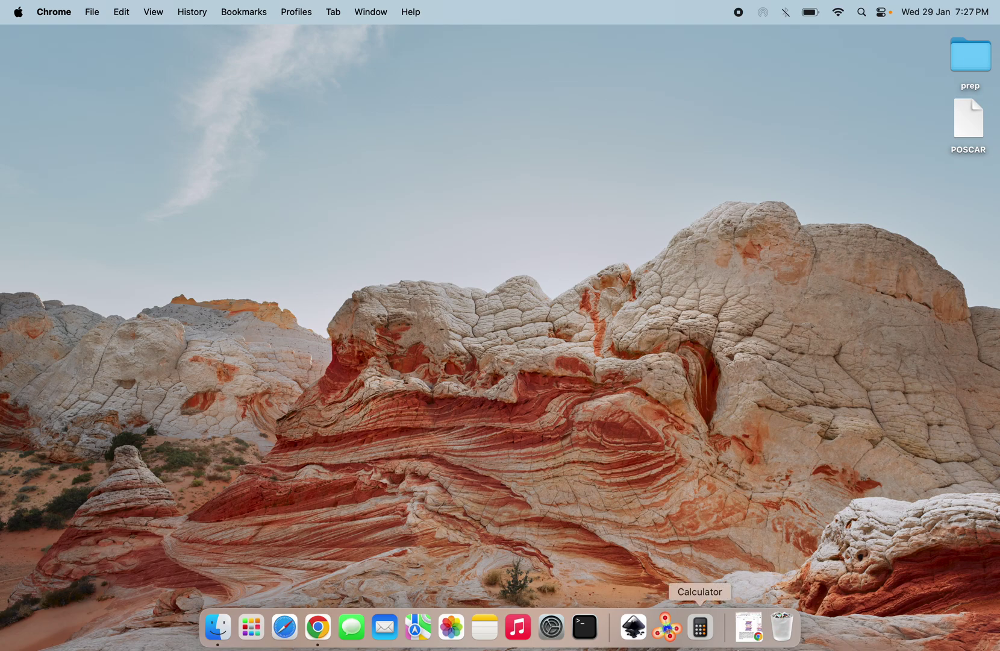
Restore the Chrome window showing the paper's MXene–water supercell figure
left_click(748, 627)
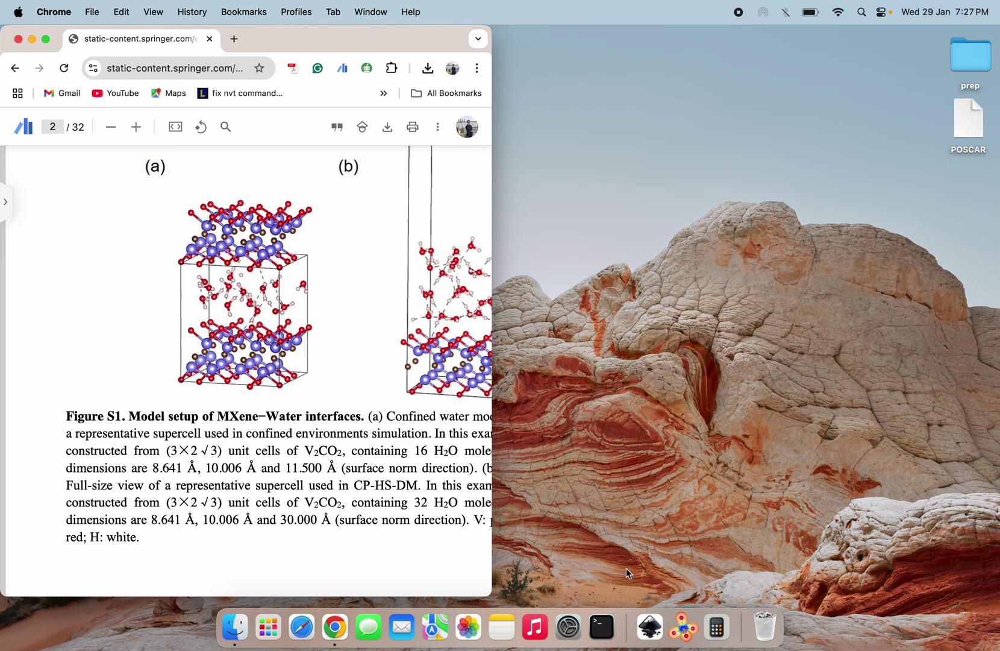
Launch VESTA and open the Desktop POSCAR file, a 12-atom V–O cell
left_click(687, 630)
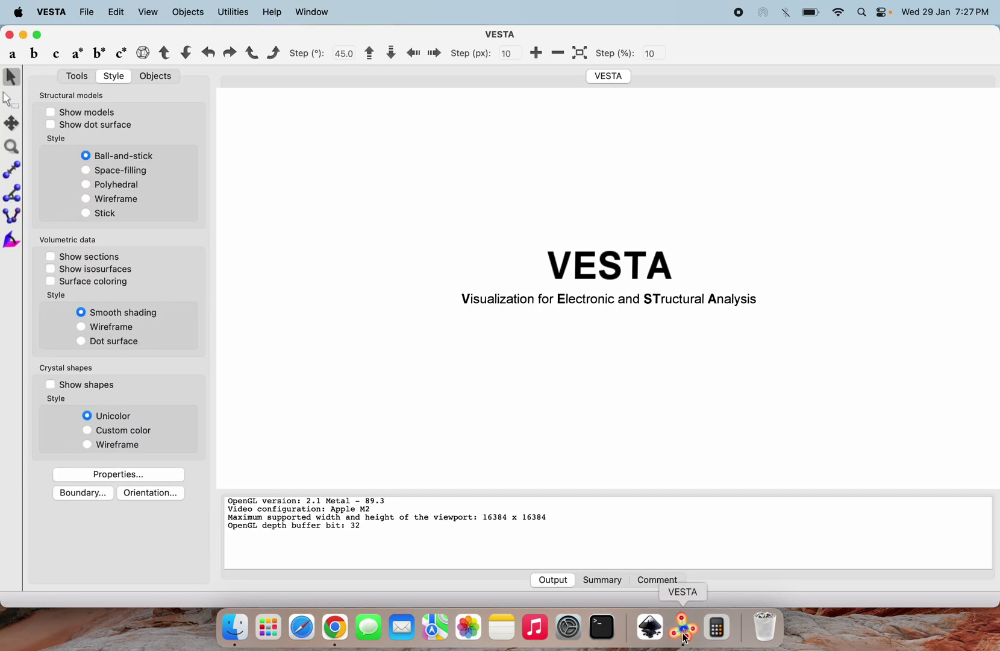
left_click(86, 12)
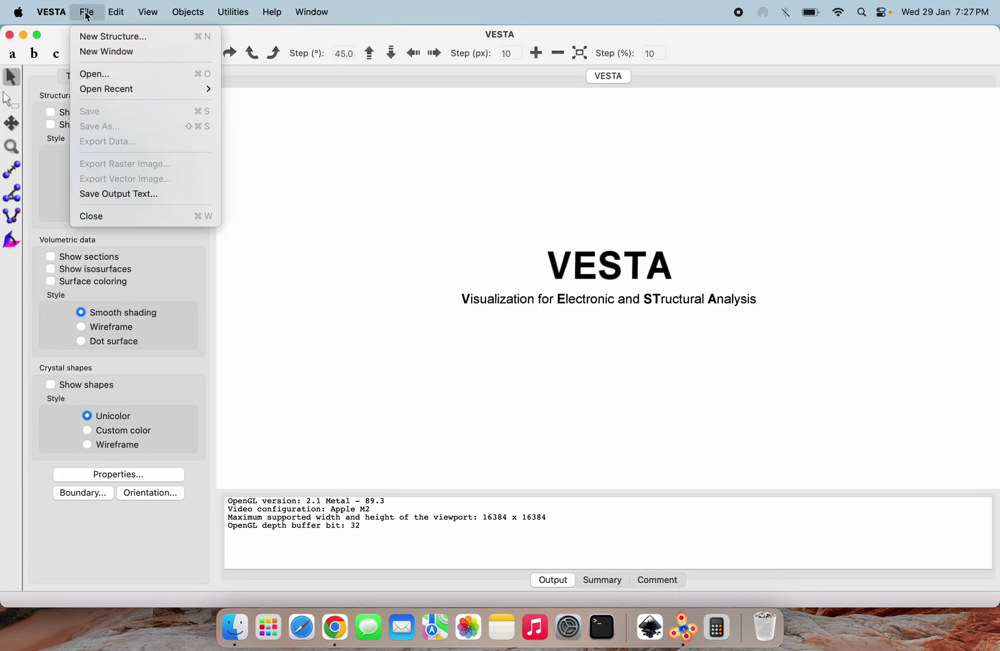
left_click(92, 74)
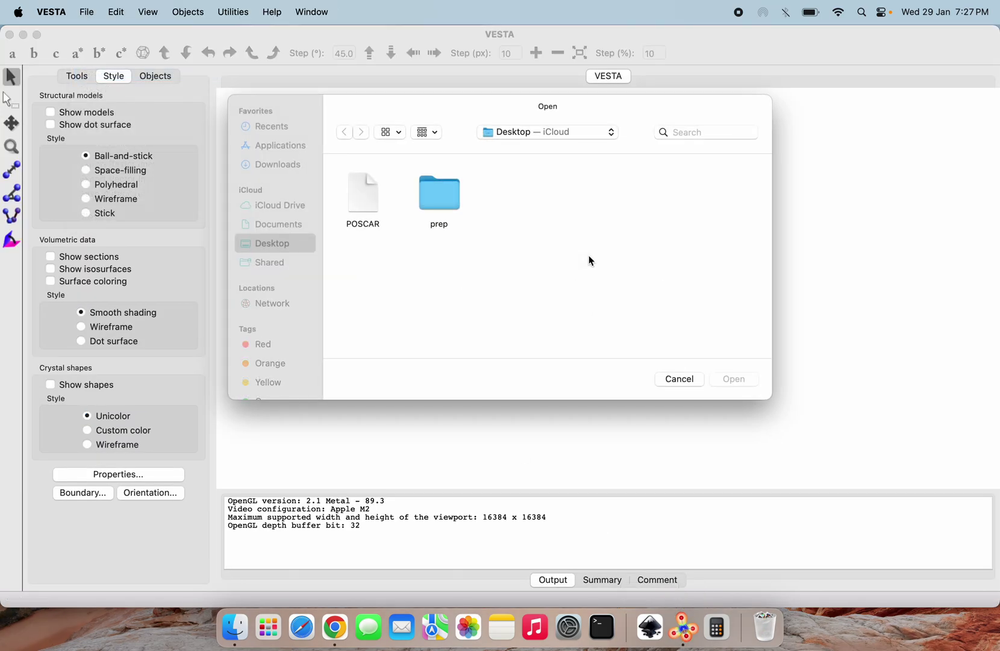
left_click(376, 192)
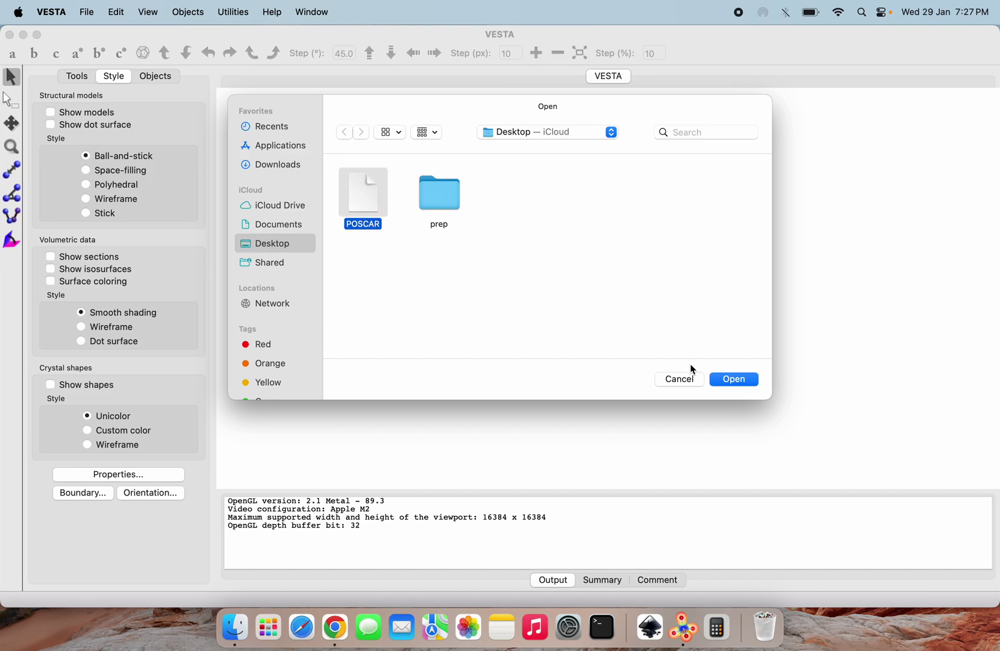
left_click(729, 381)
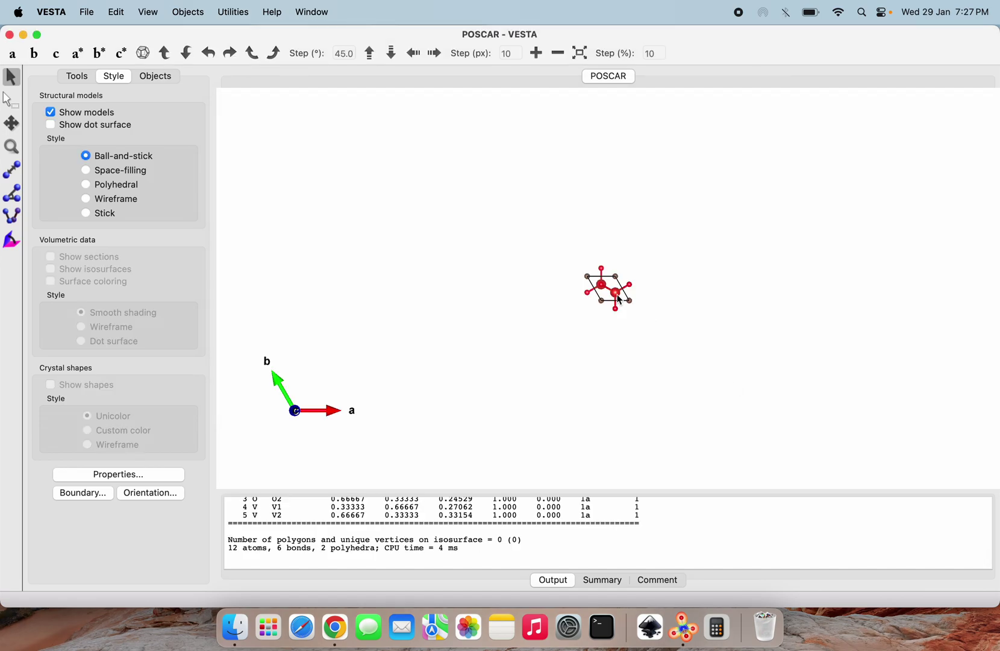
scroll(618, 299, "up", 3)
scroll(617, 299, "up", 5)
scroll(618, 299, "down", 2)
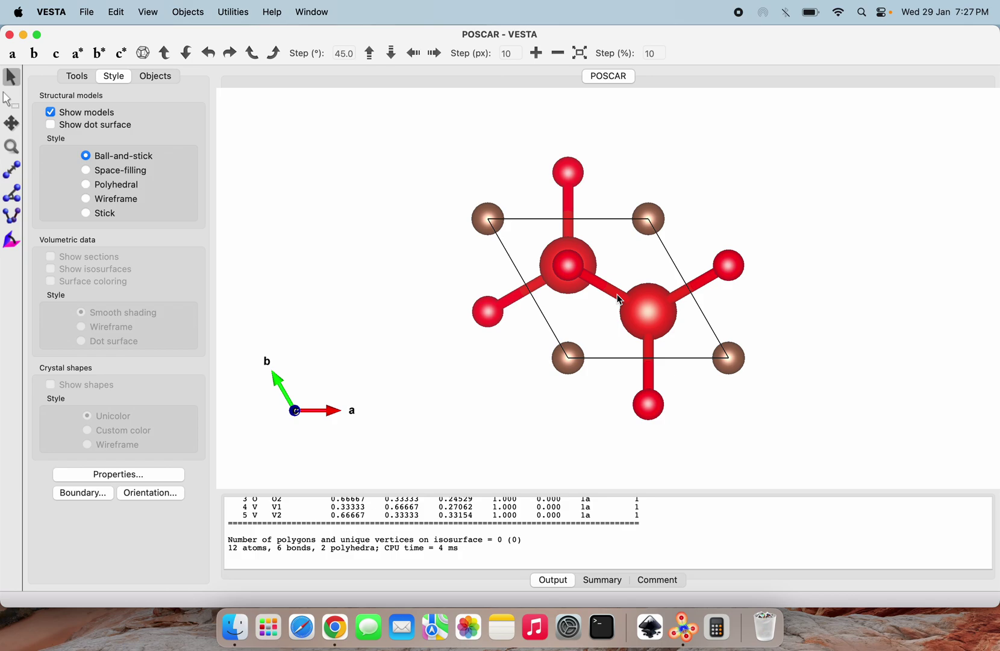
scroll(618, 299, "down", 3)
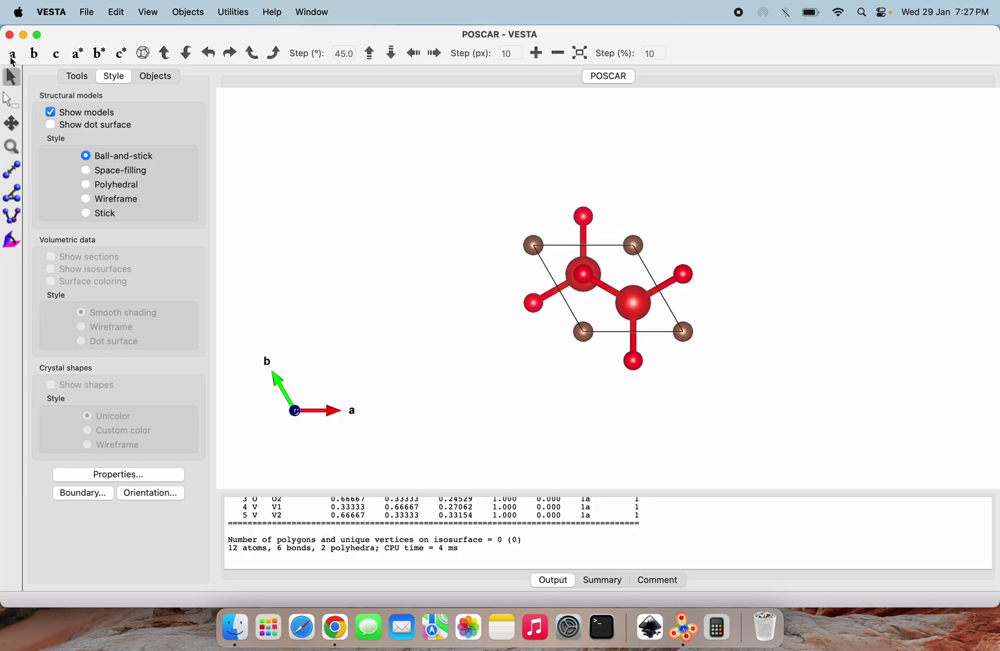
left_click(12, 54)
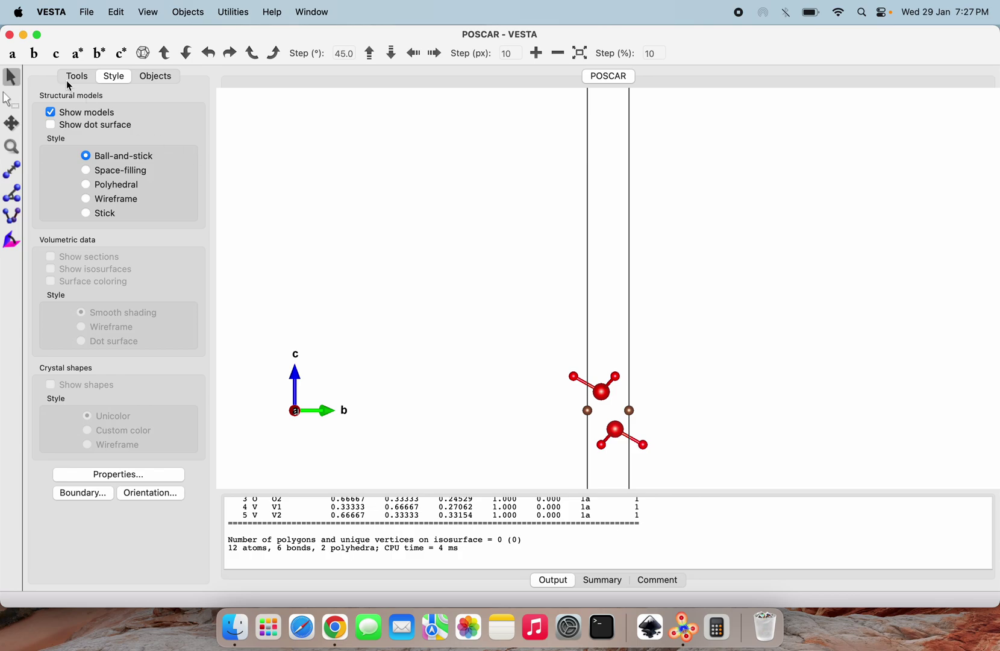
left_click(34, 53)
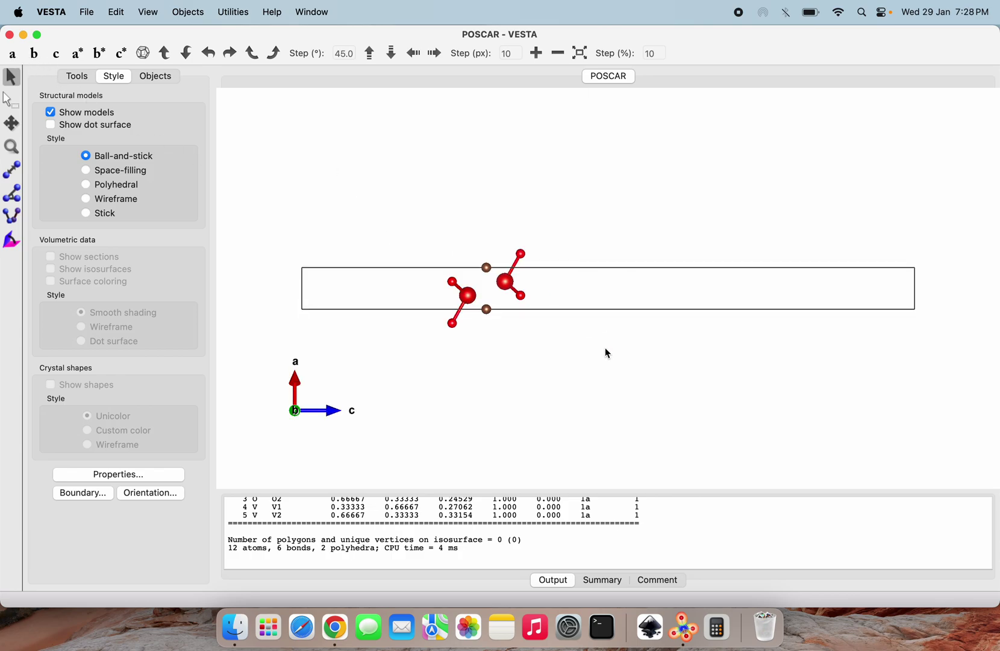
scroll(606, 354, "up", 4)
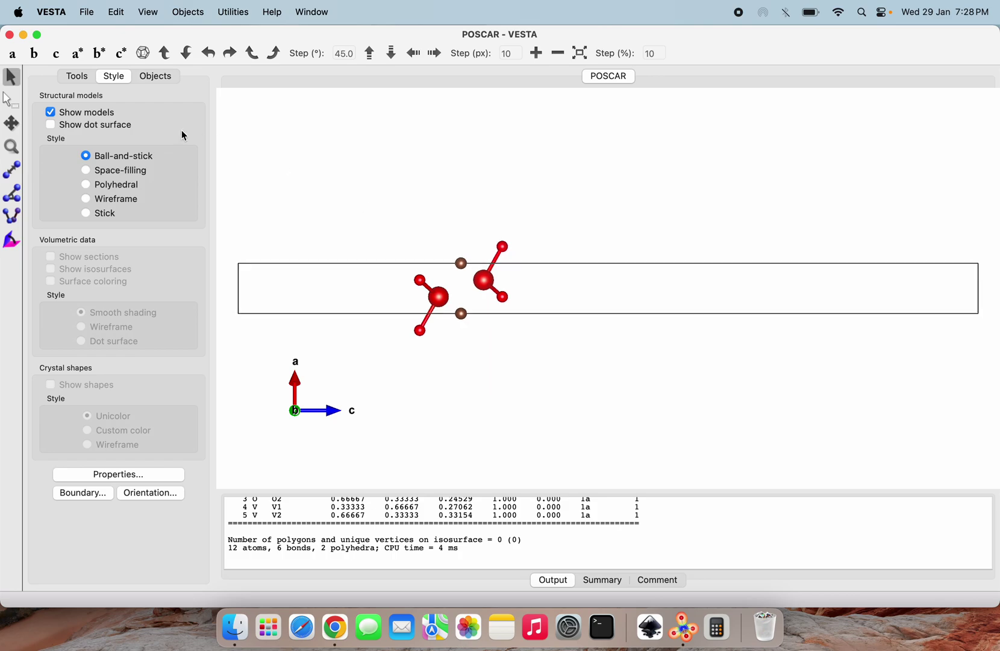
left_click(55, 53)
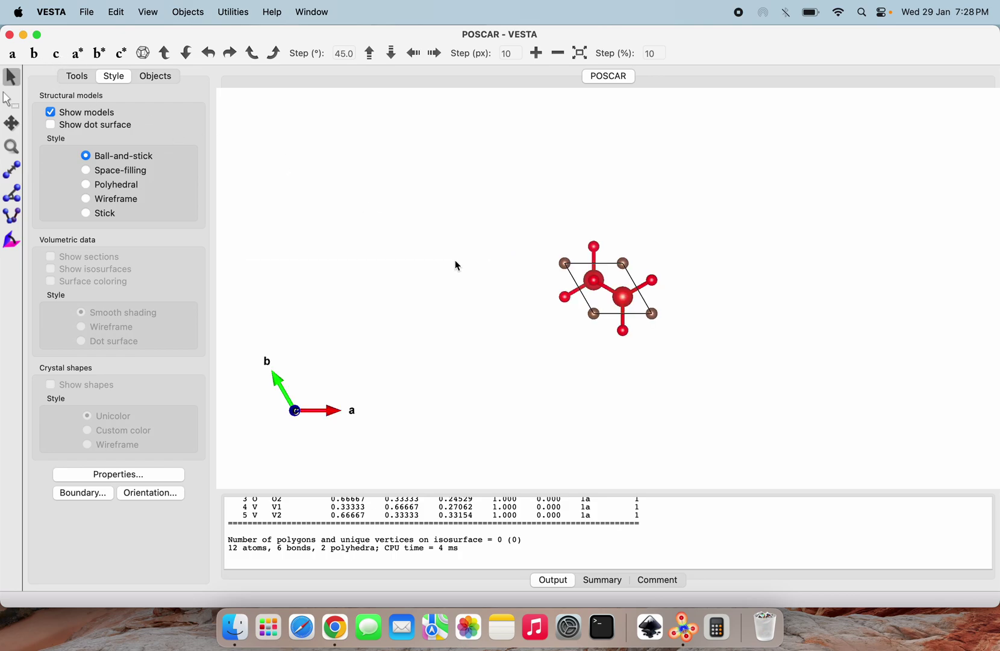
scroll(637, 308, "up", 4)
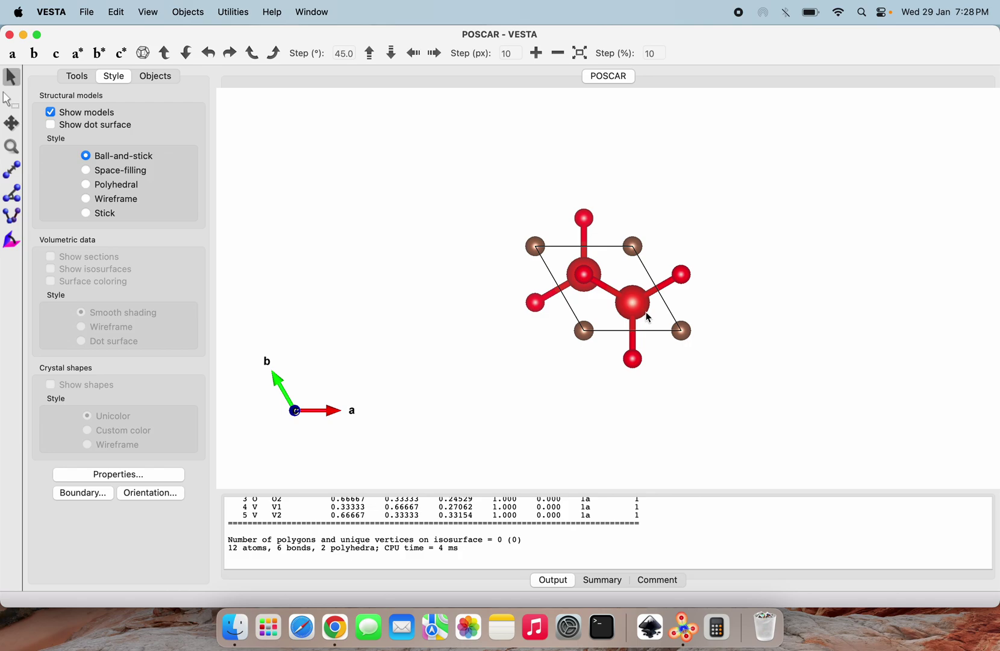
Switch the unit cell to the C 1 setting, giving the 23-atom rectangular cell
left_click(116, 12)
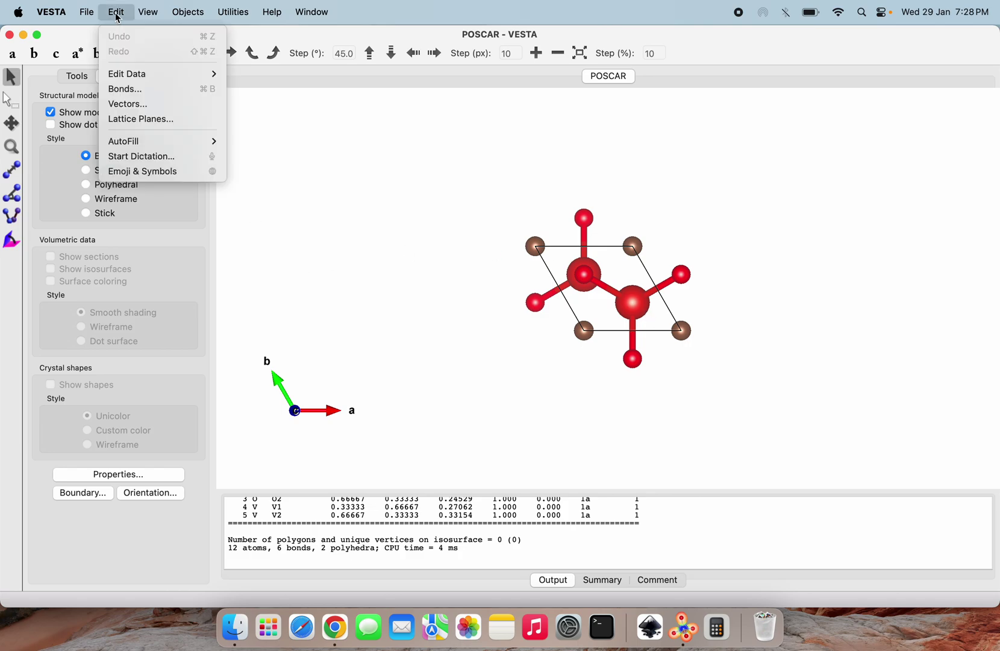
mouse_move(156, 73)
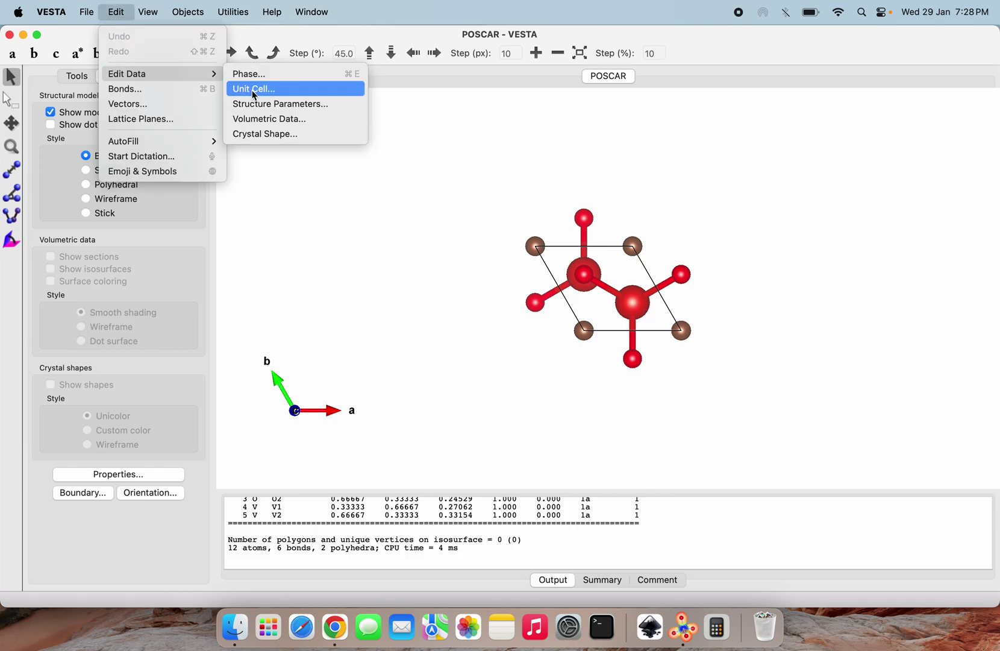
left_click(260, 93)
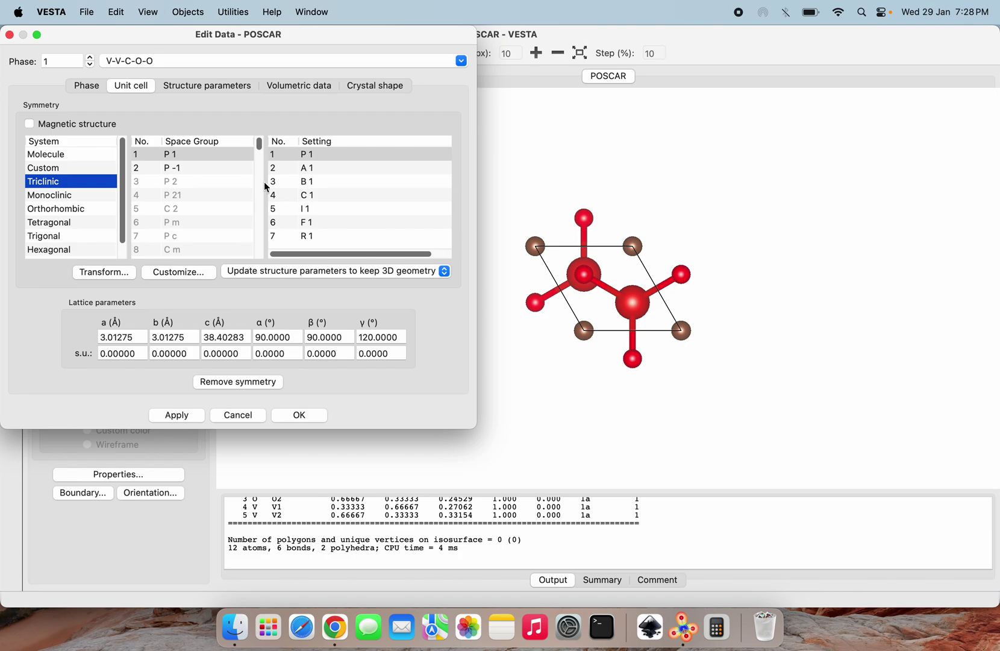
left_click(303, 196)
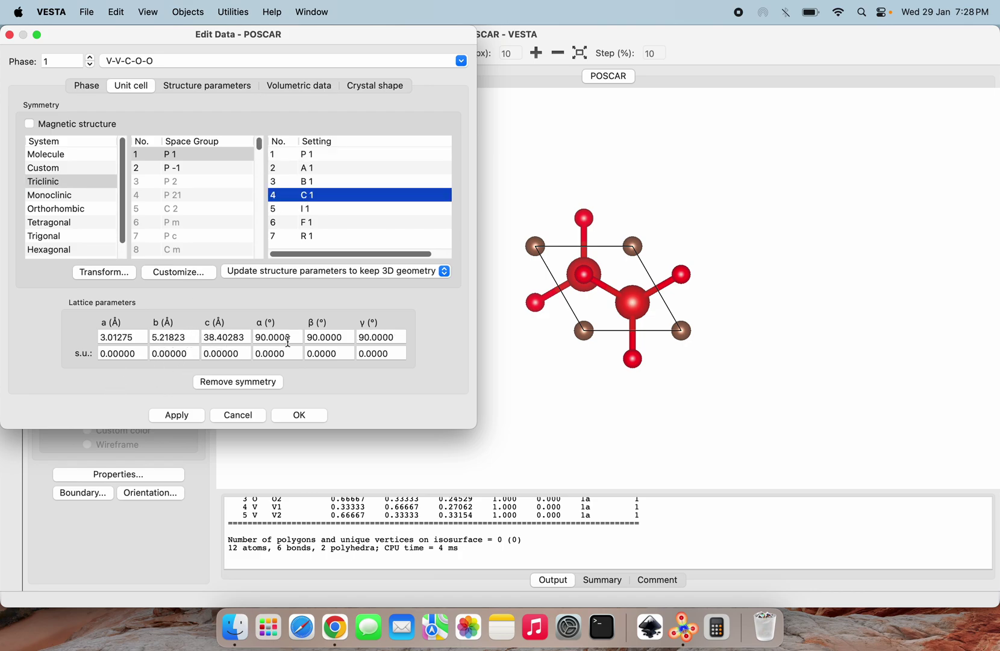
left_click(176, 414)
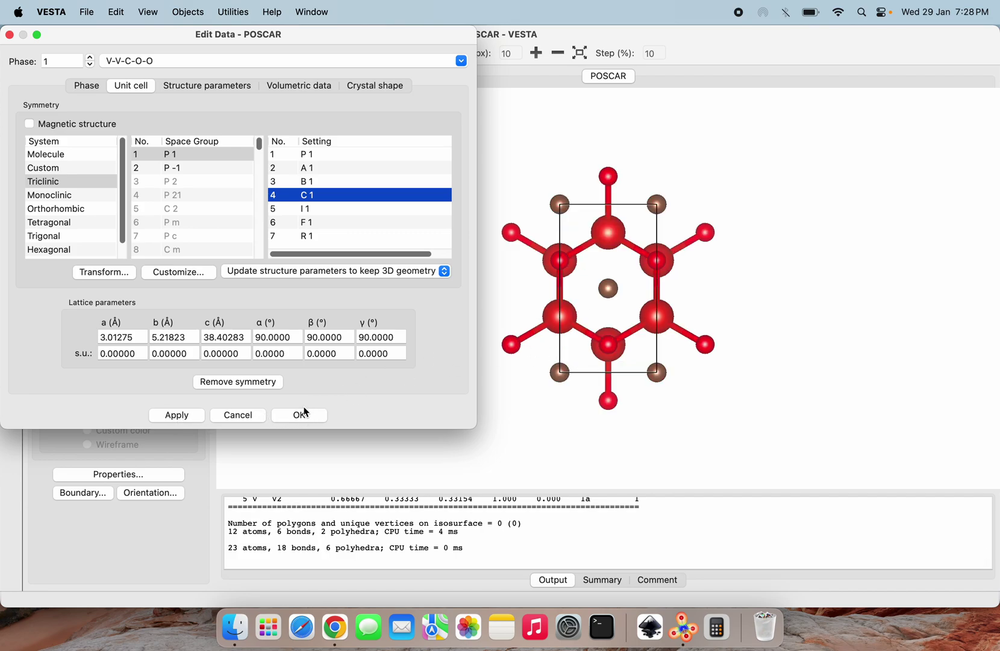
left_click(300, 414)
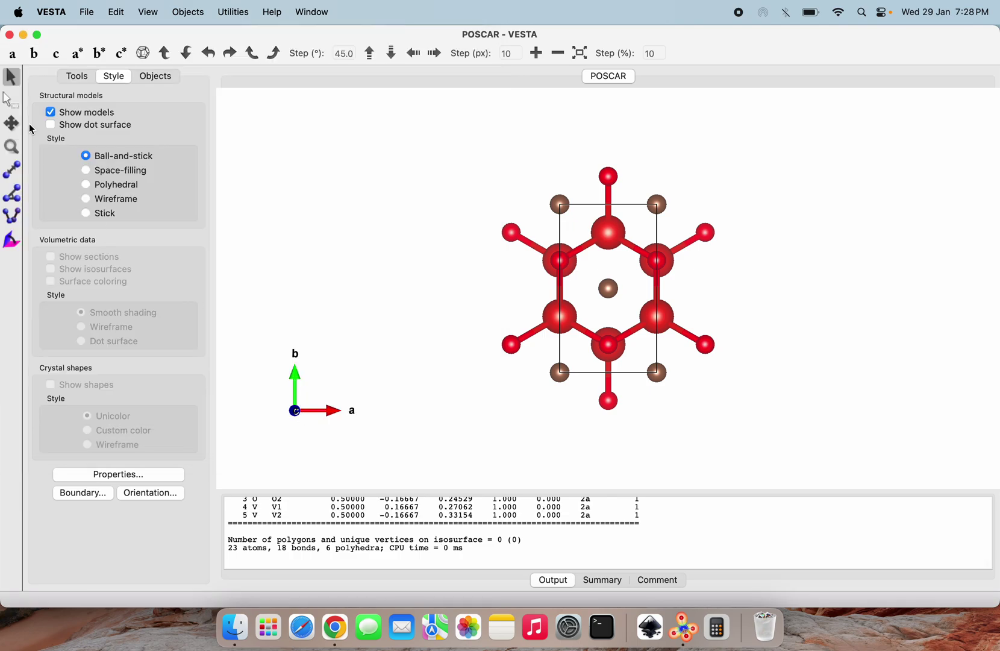
Measure the distance between the two bottom carbon atoms as 3.01275 Å
left_click(11, 169)
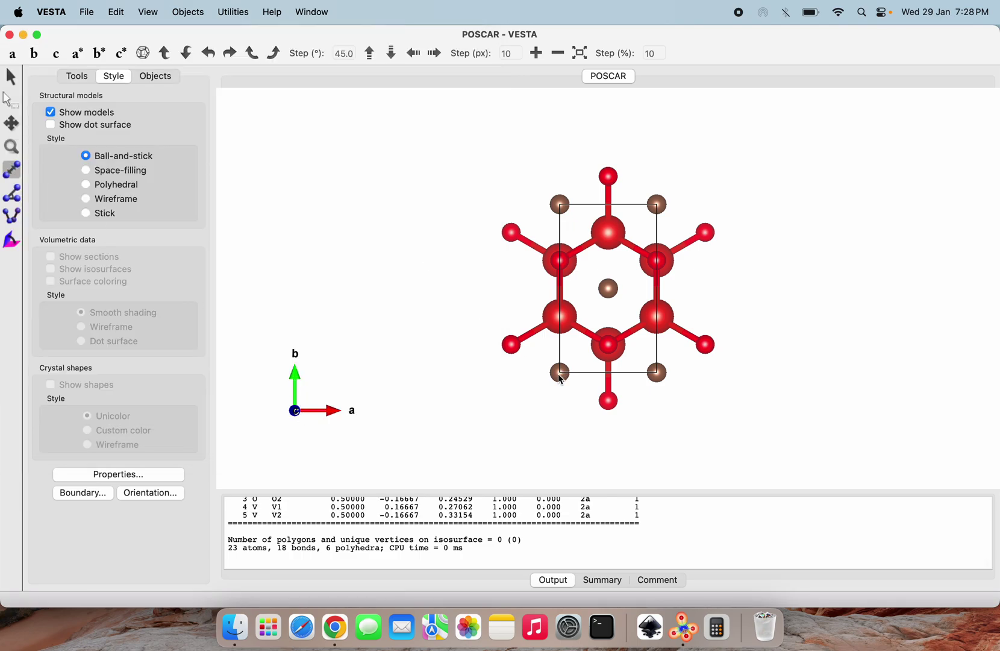
left_click(560, 376)
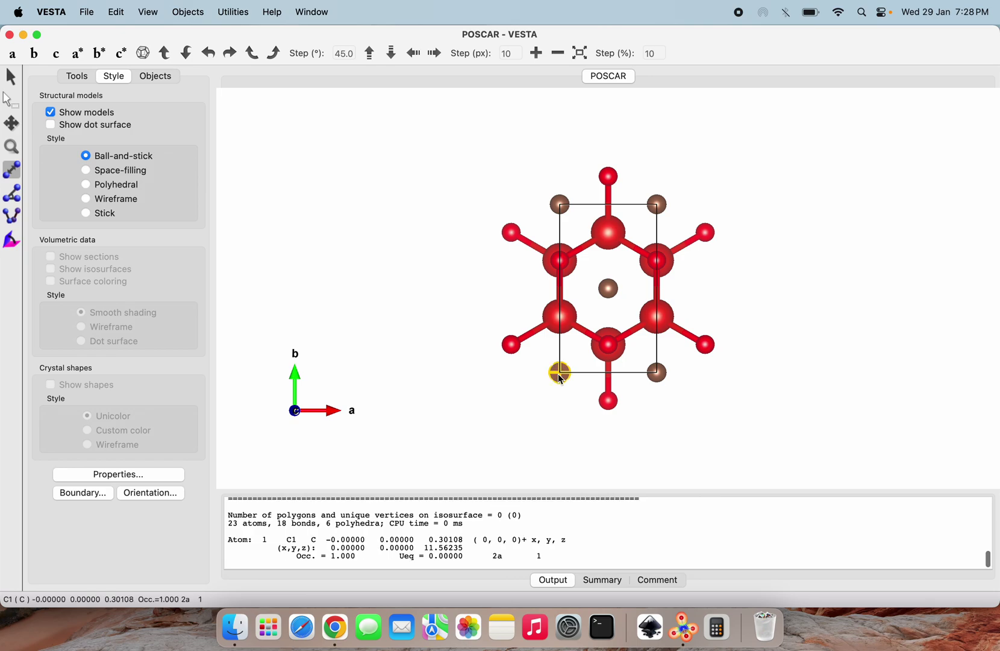
left_click(658, 373)
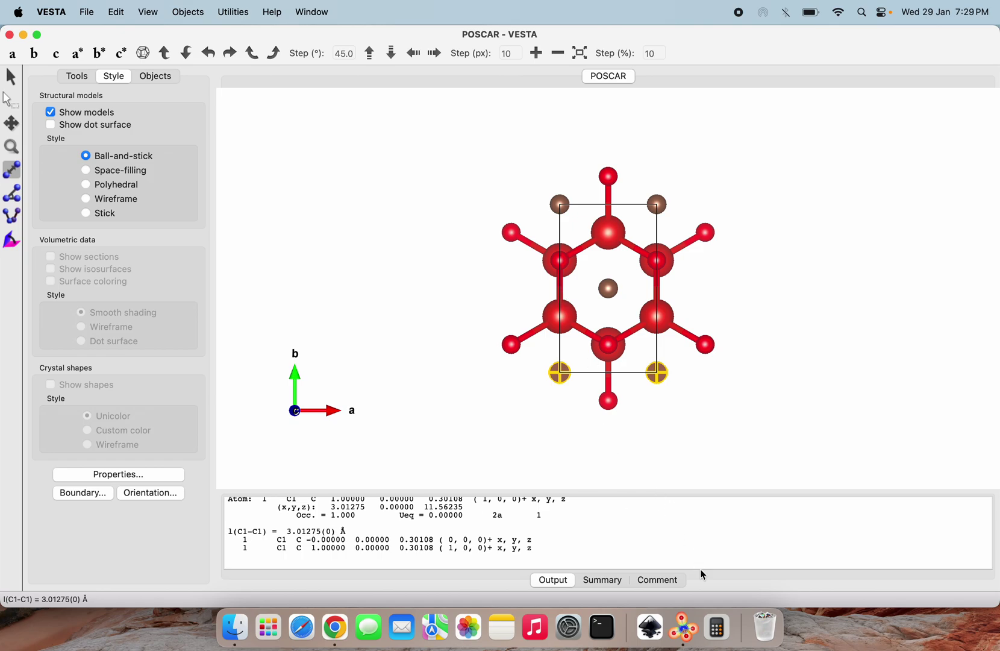
left_click(716, 628)
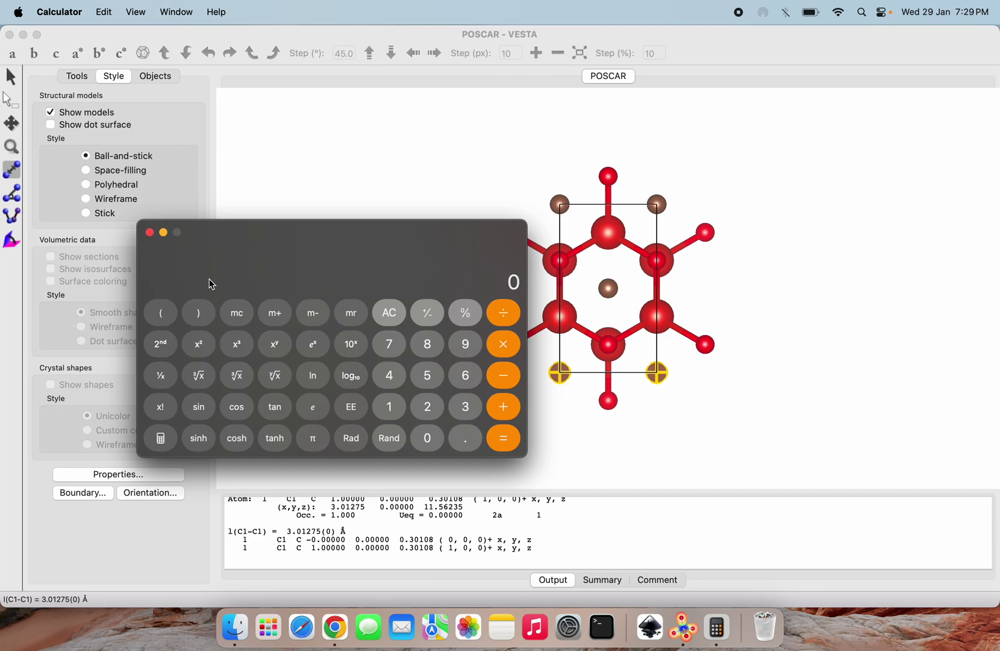
type("3.")
type("01")
type("25")
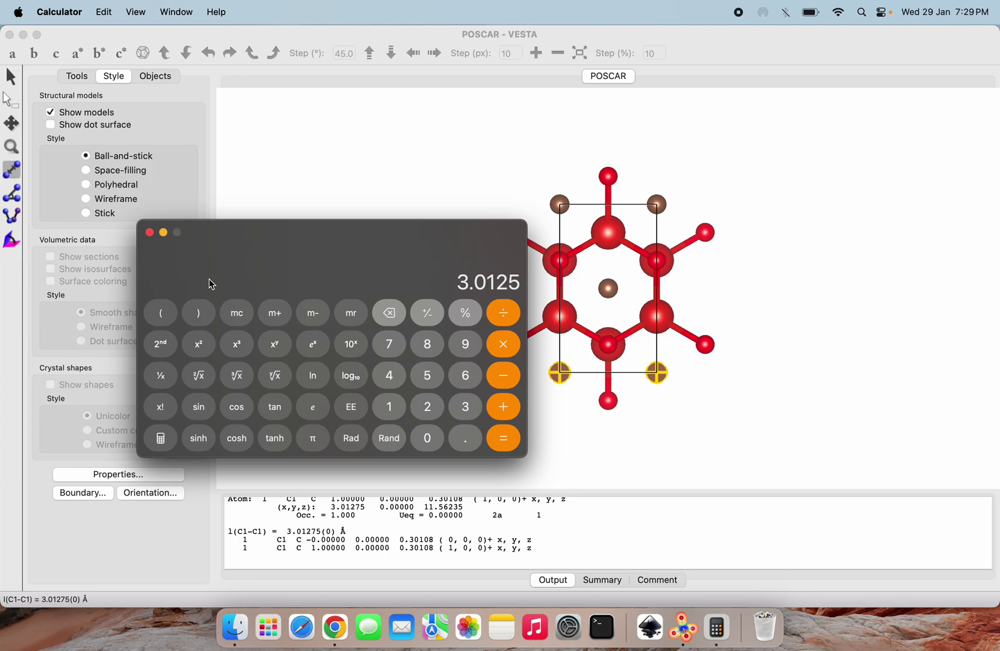
Calculate 3.01275 × √3 in Calculator, giving 5.21823607
key("BackSpace")
type("75")
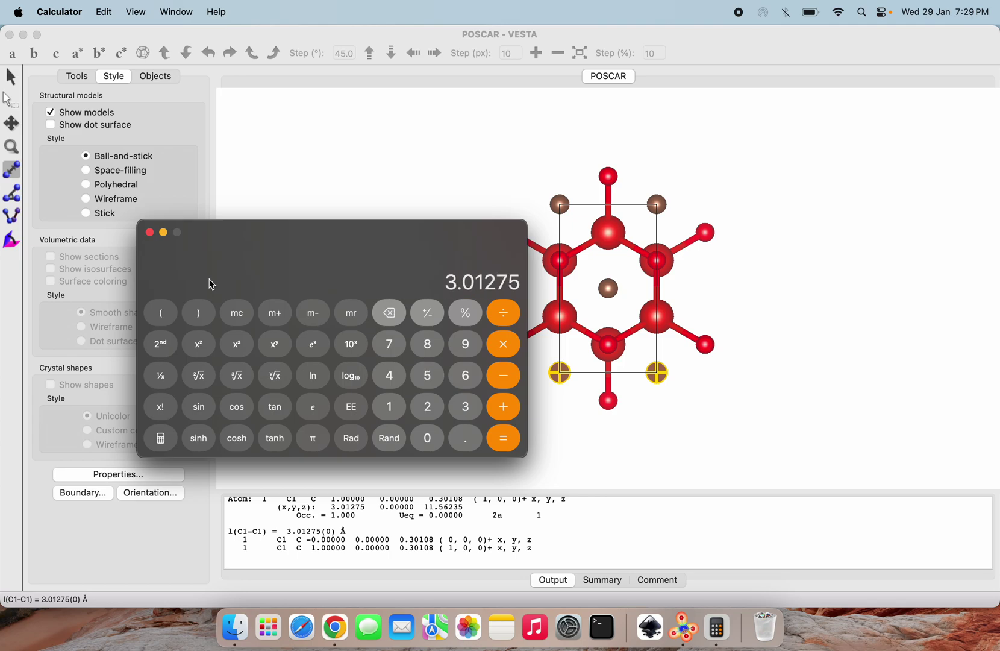
type("*")
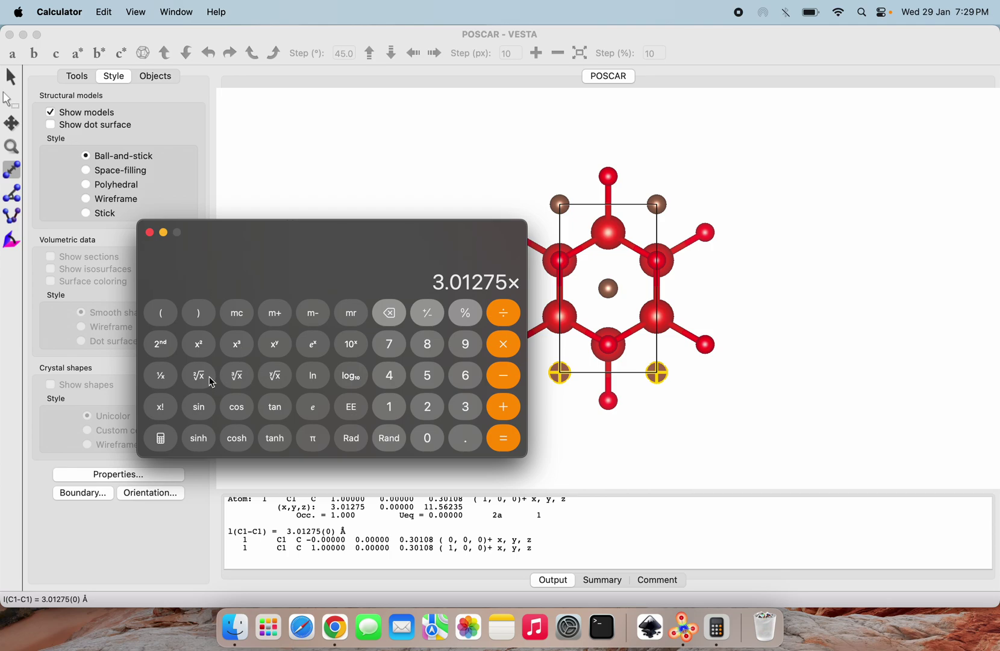
left_click(198, 376)
type("3")
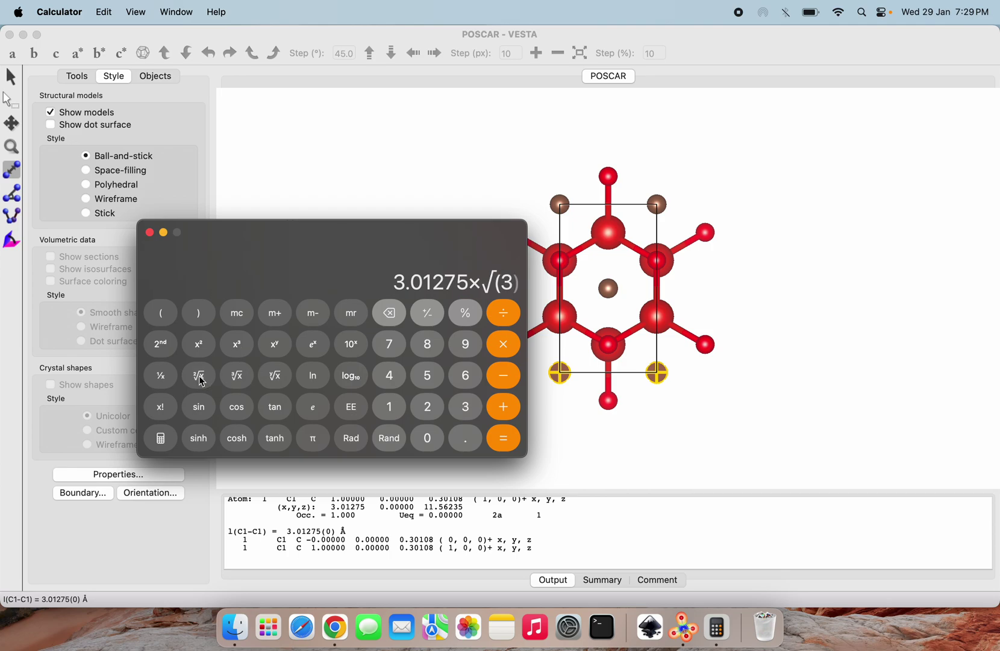
key("Return")
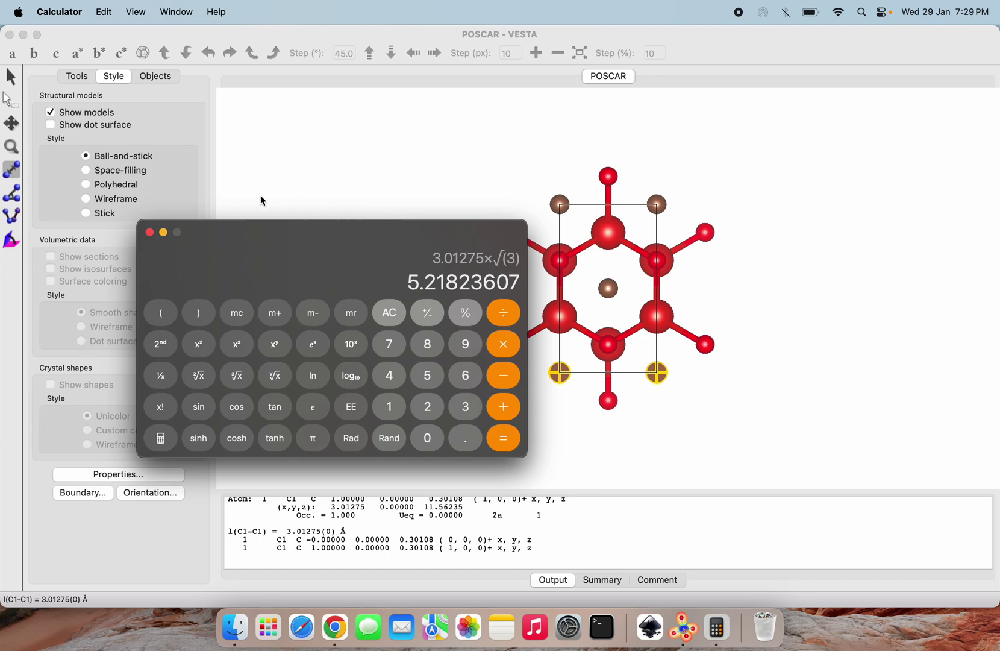
Measure the 5.21823 Å carbon spacing along b, then compare with Calculator and the paper
left_click(12, 179)
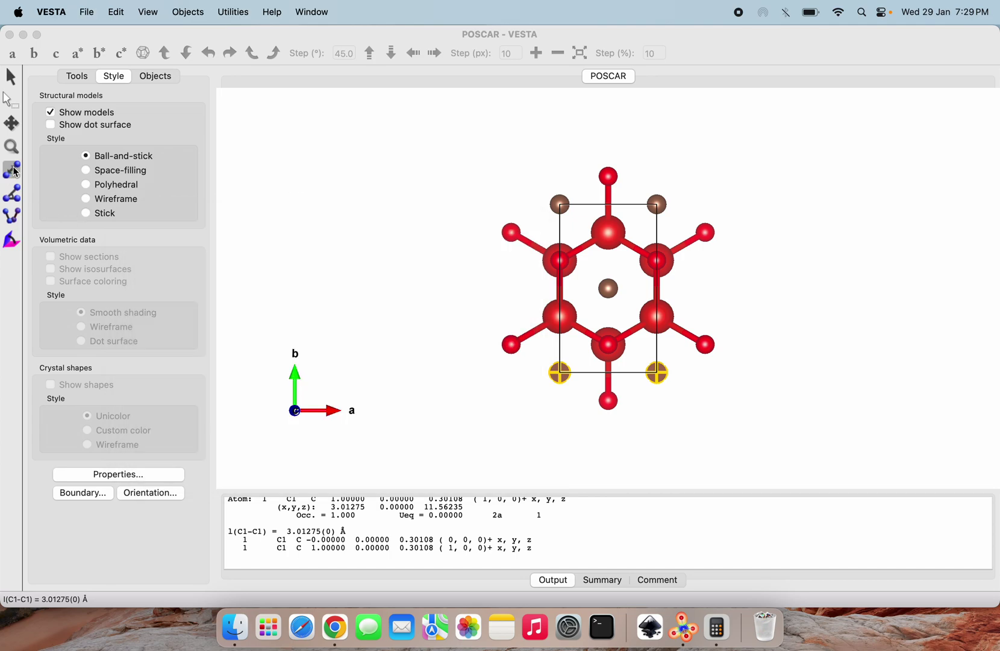
left_click(558, 204)
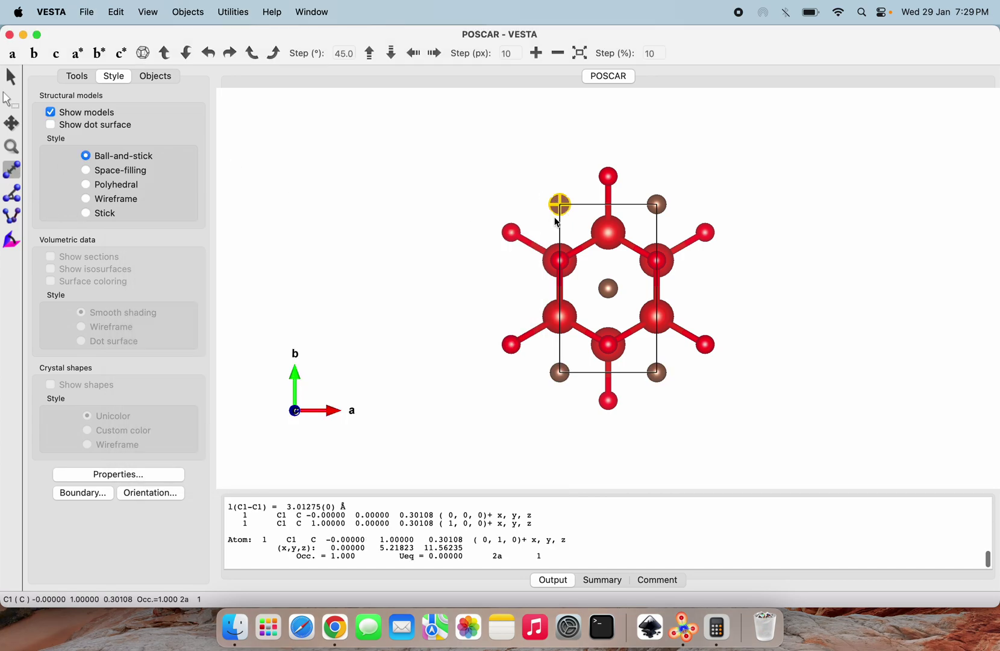
left_click(558, 373)
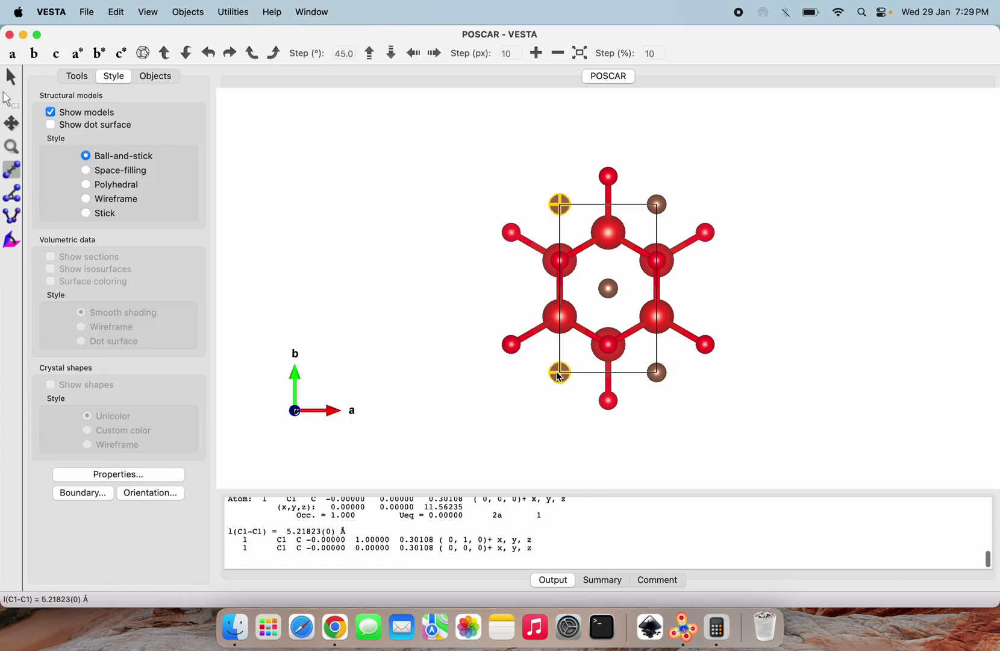
left_click(716, 627)
type("3.01275×√(3)")
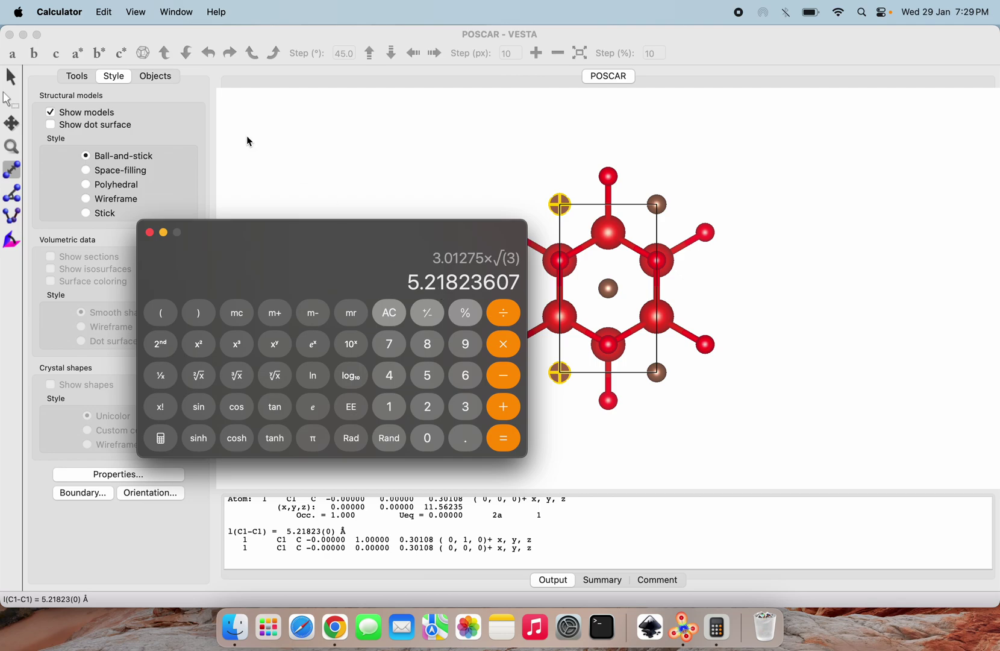
left_click(335, 625)
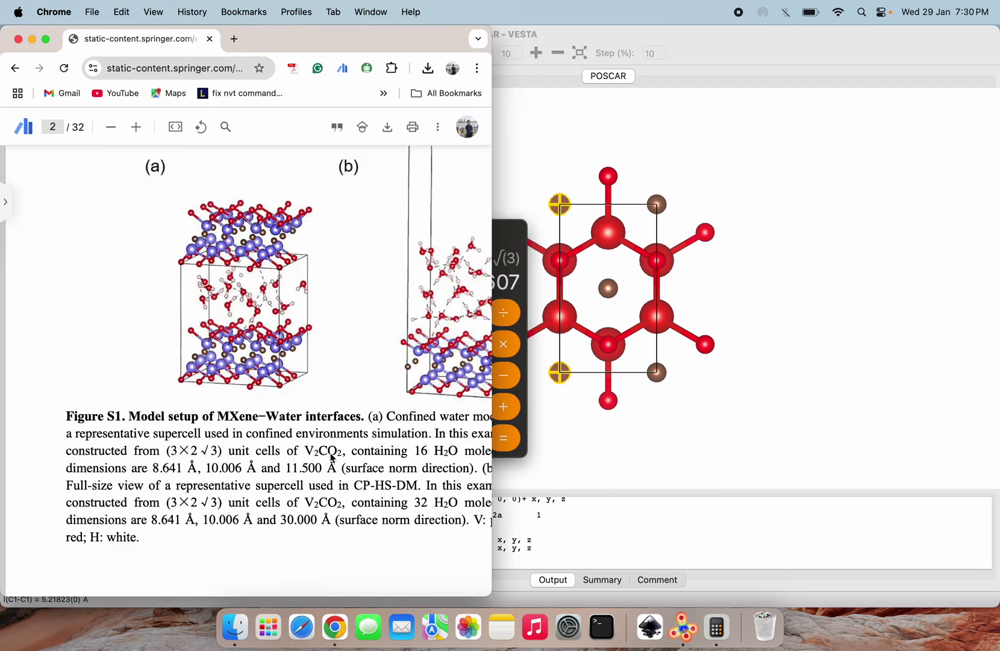
Apply a 3, 2, 1 diagonal transformation matrix to the cell, accepting the volume change
left_click(633, 469)
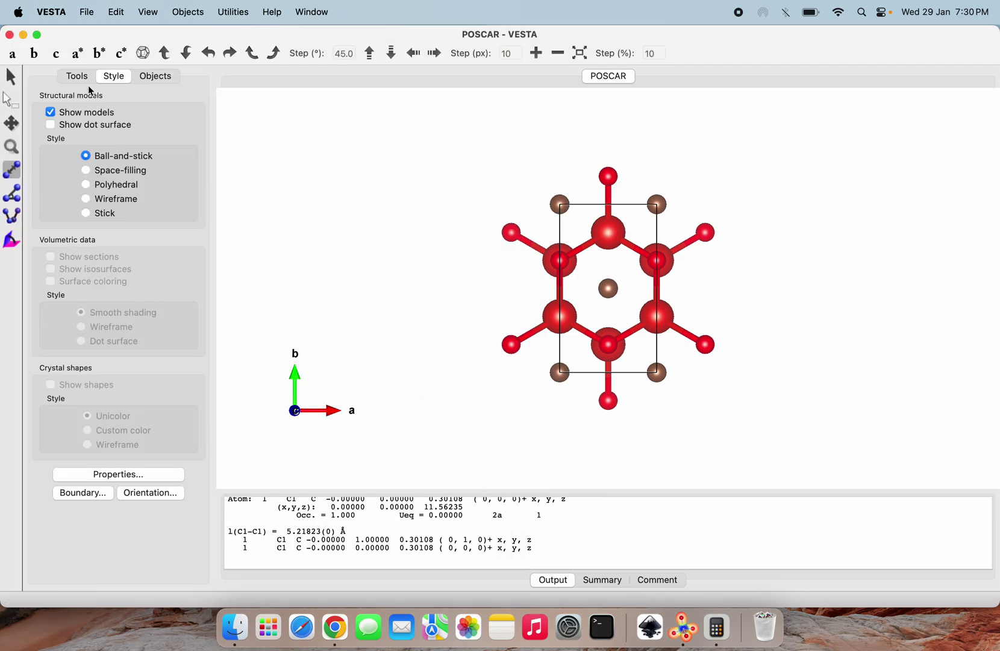
left_click(115, 11)
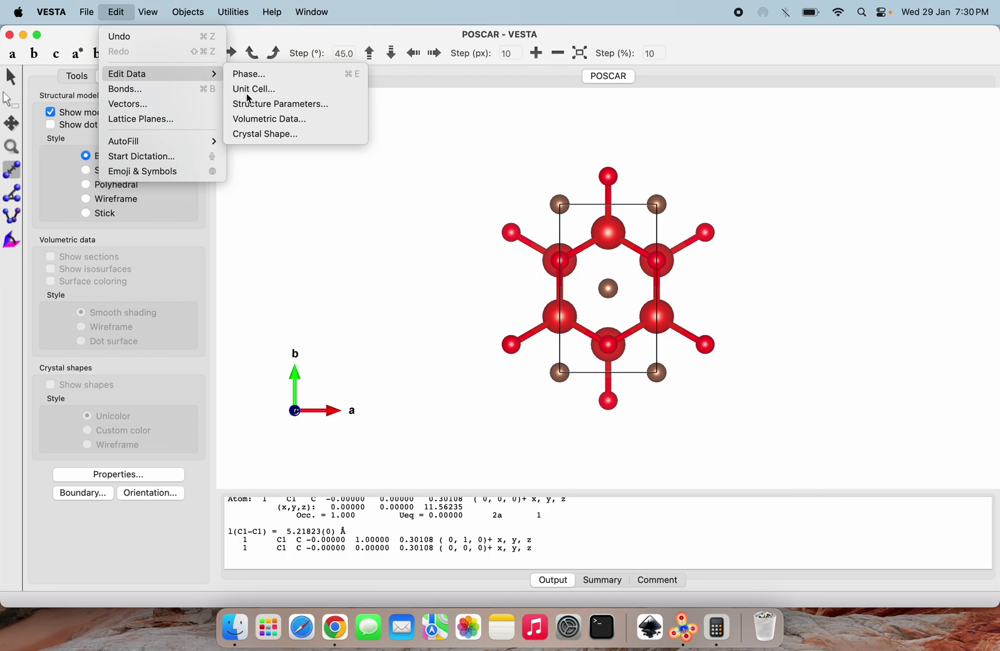
left_click(242, 249)
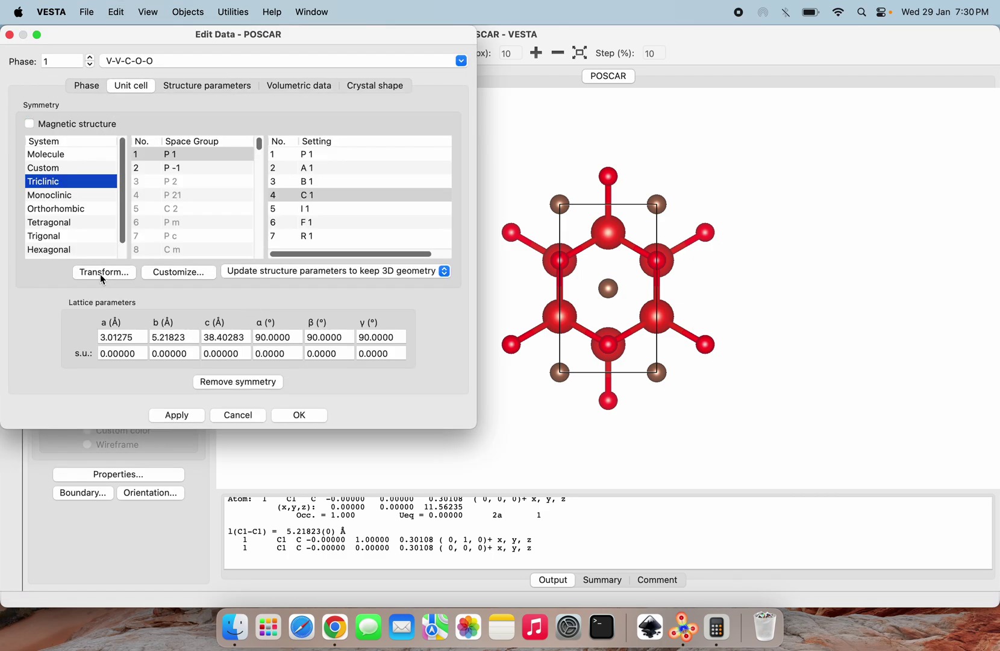
left_click(102, 274)
left_click(215, 182)
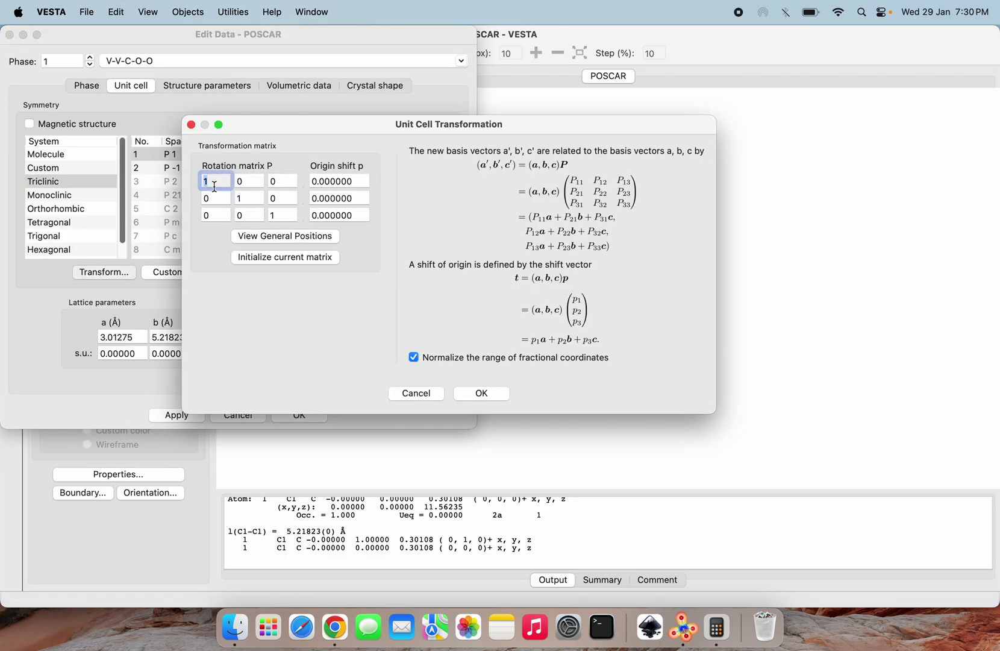
type("3")
double_click(249, 198)
key("BackSpace")
type("2")
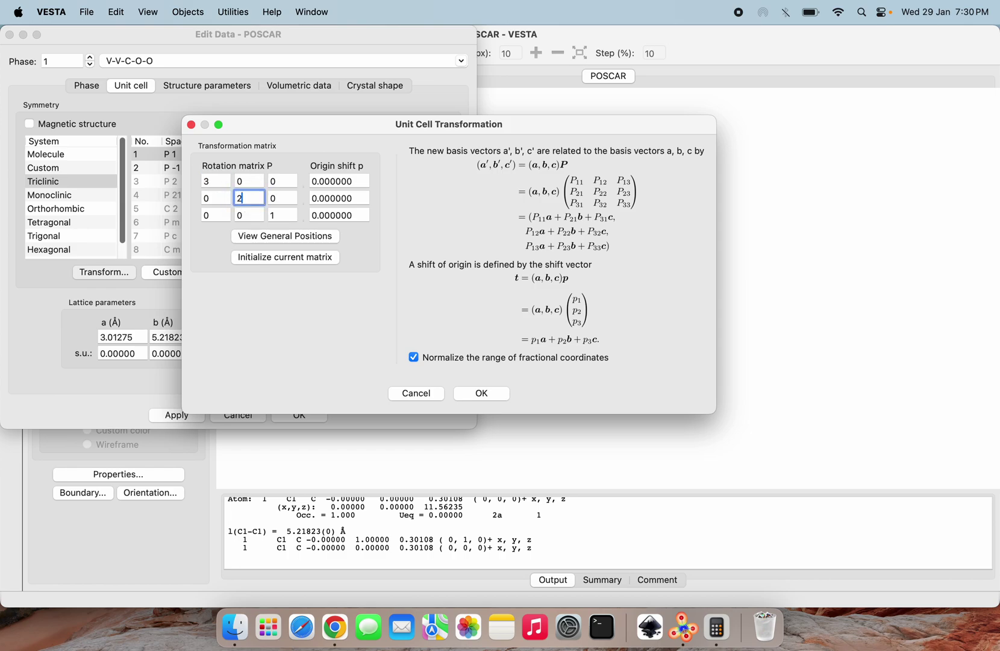
left_click(478, 392)
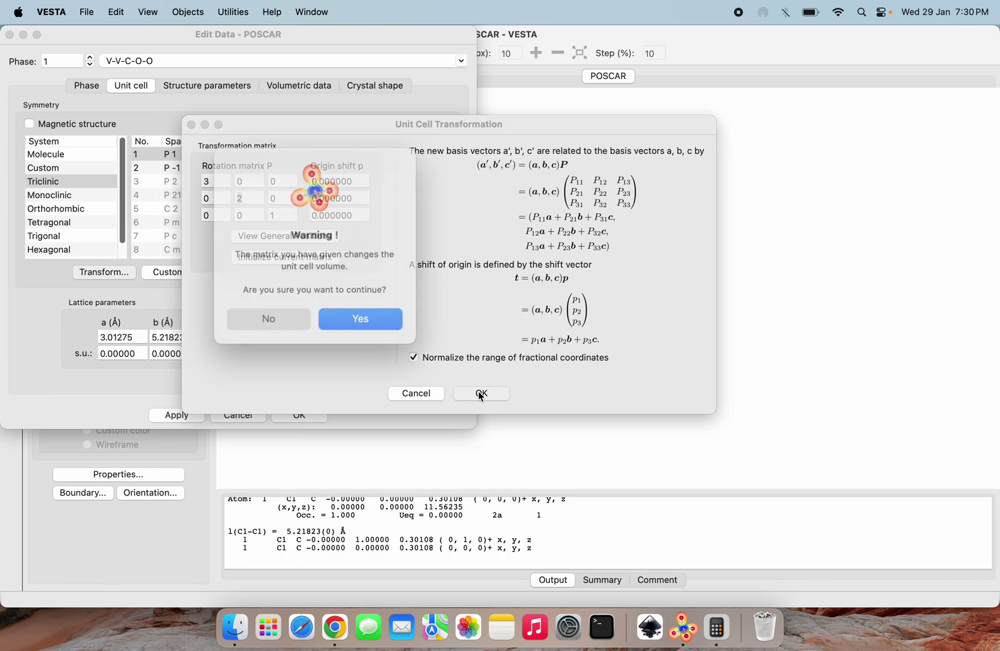
left_click(354, 311)
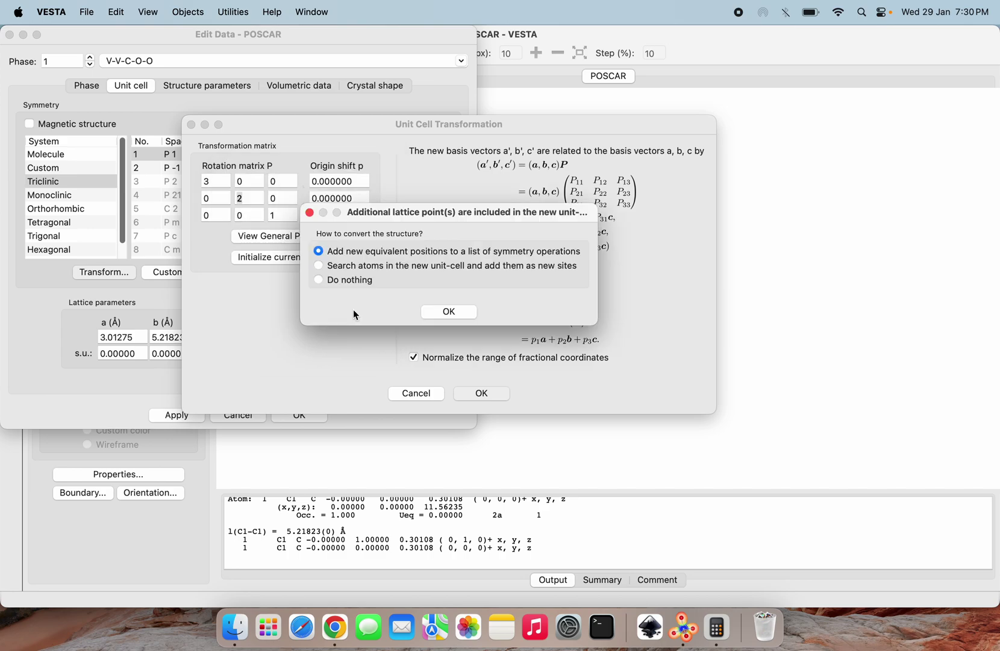
left_click(449, 312)
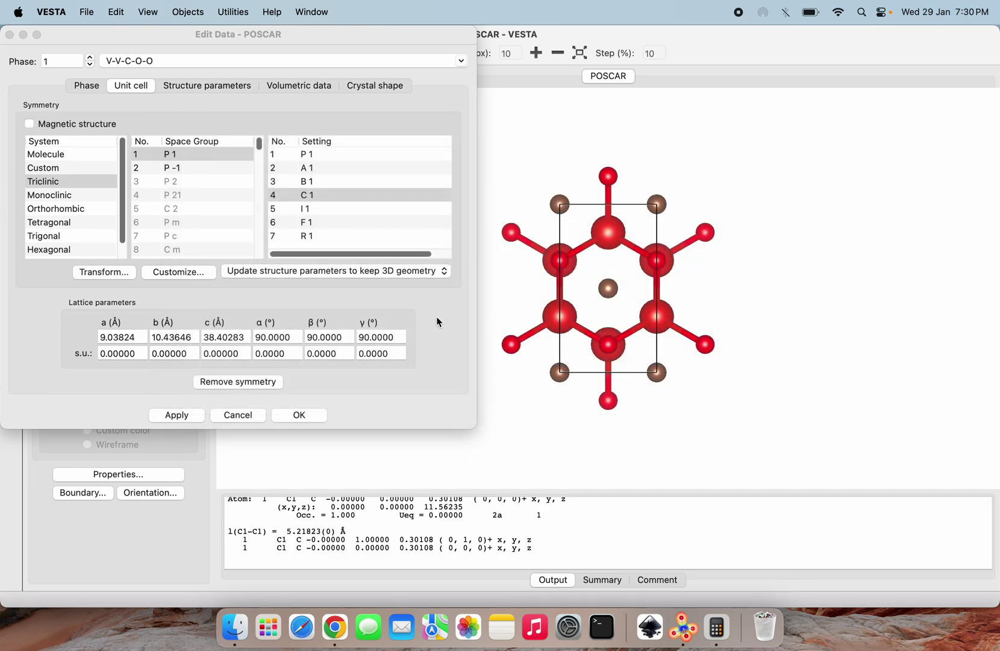
left_click(177, 414)
Close the data editor and view the 88-atom supercell along b, then a
left_click(299, 415)
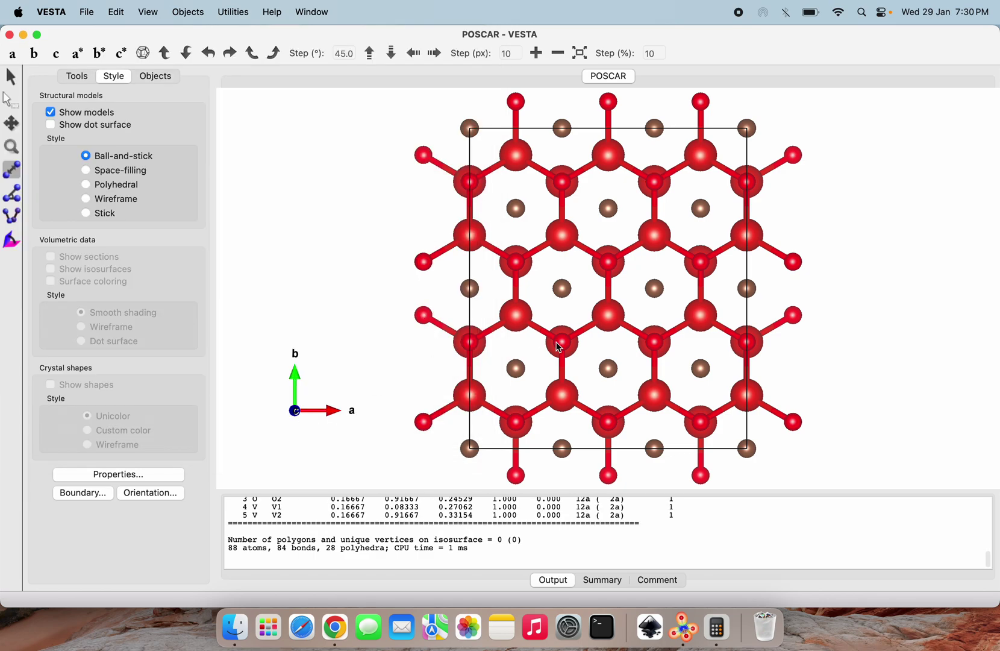
scroll(558, 347, "down", 3)
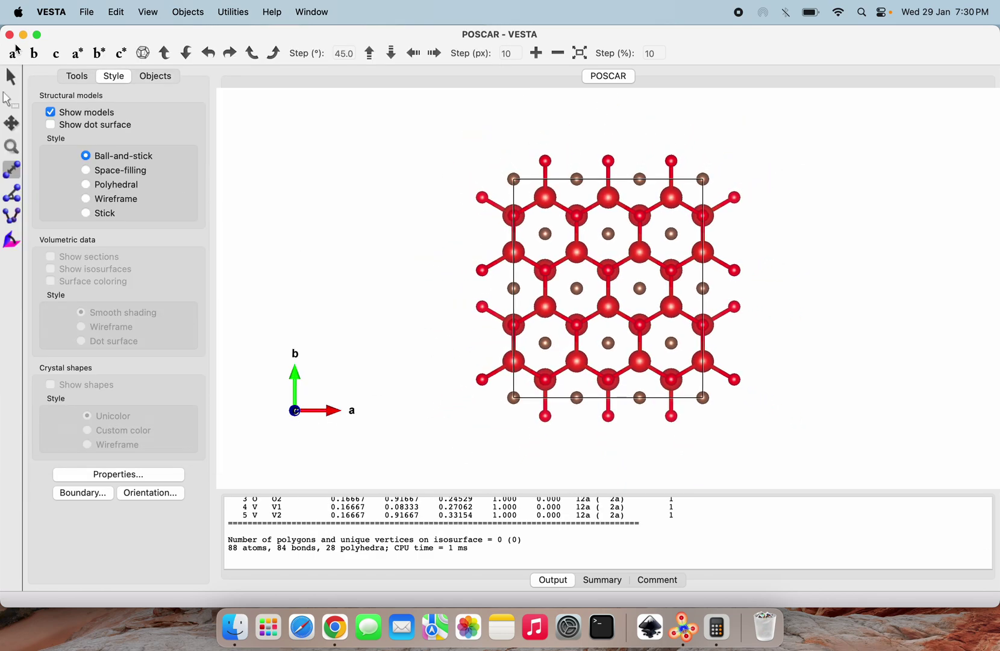
scroll(621, 262, "down", 3)
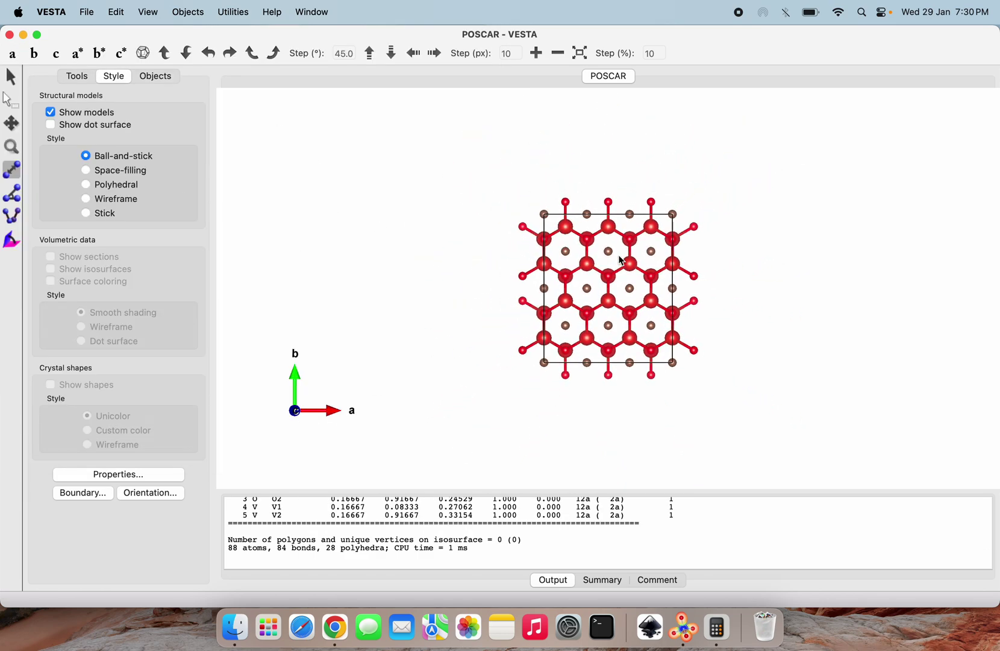
left_click(34, 53)
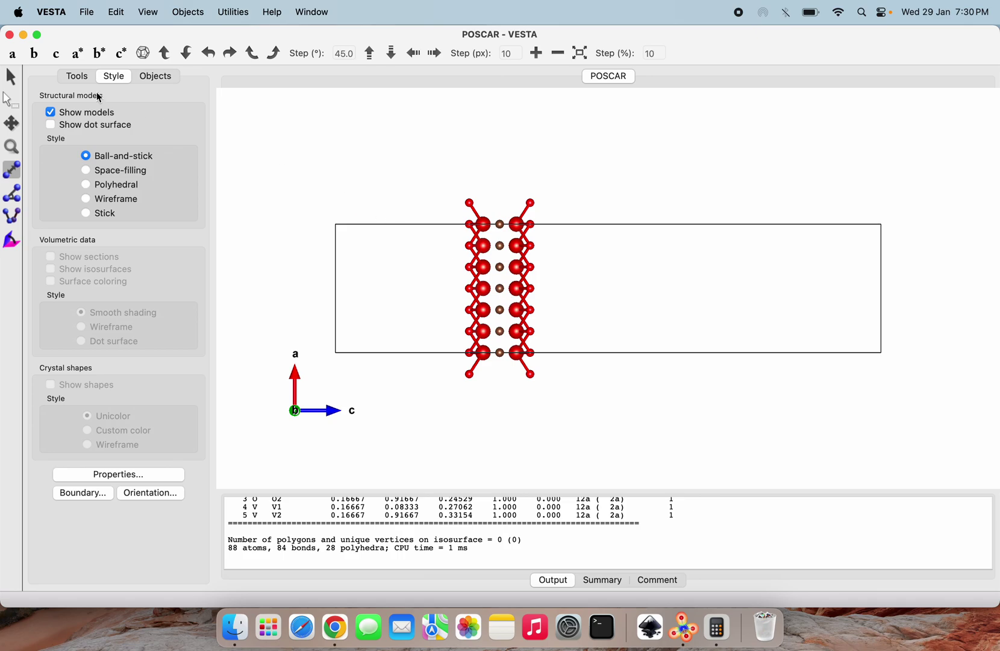
left_click(12, 53)
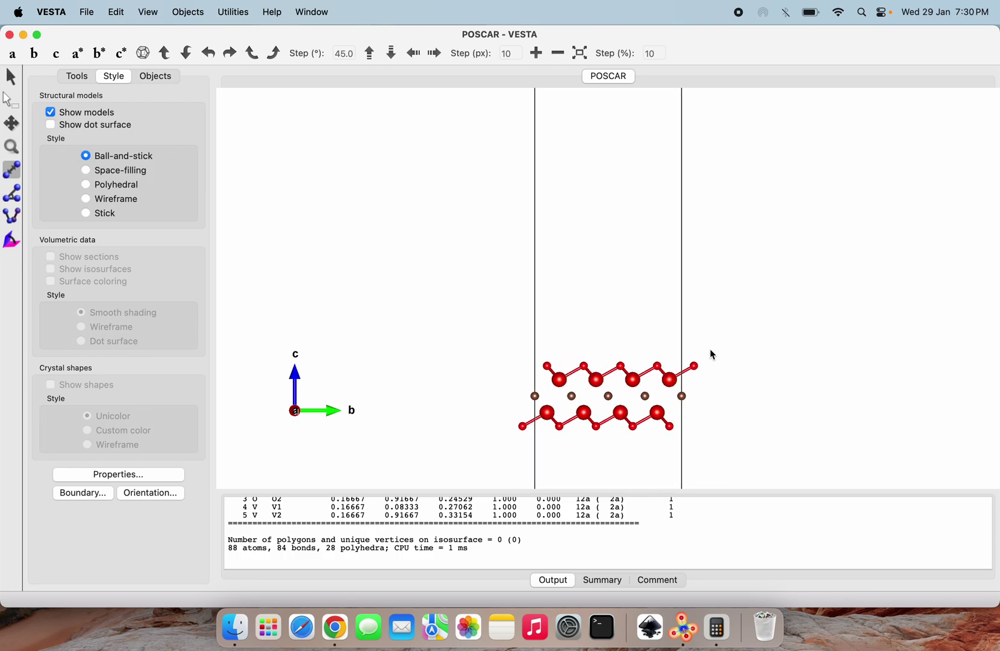
scroll(711, 354, "up", 2)
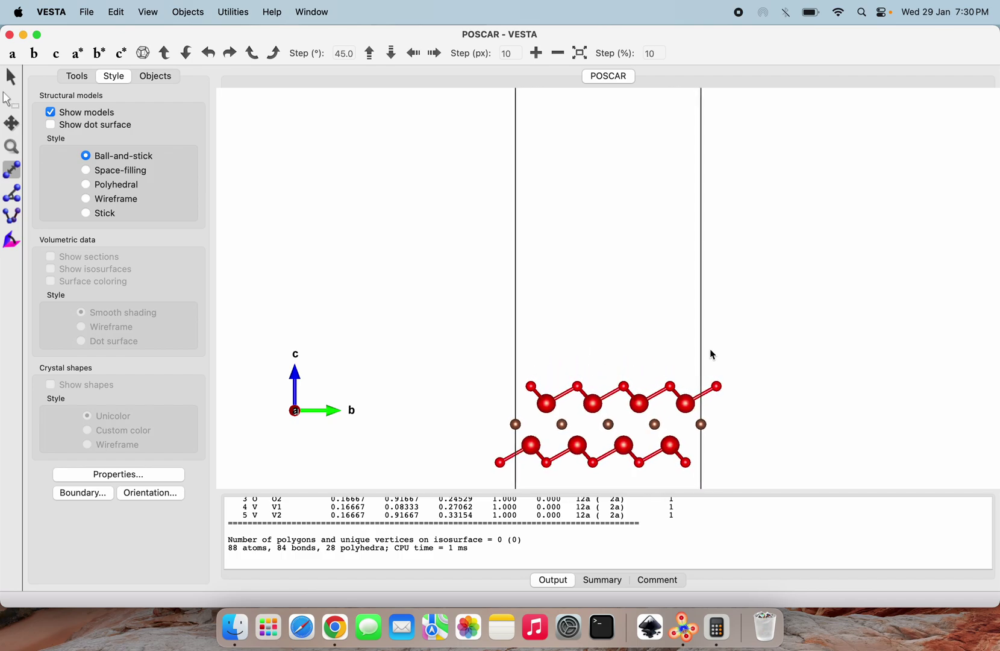